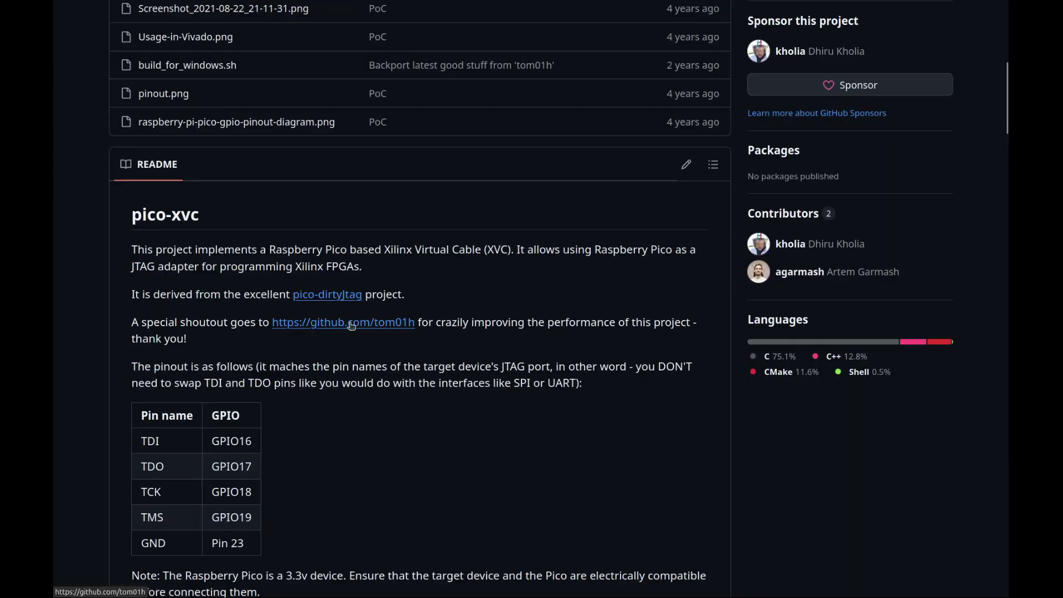
# Step: Browse the README, then go into the firmware folder and open xvcPico.uf2
pyautogui.scroll(-15, 346, 313)
pyautogui.scroll(2, 332, 321)
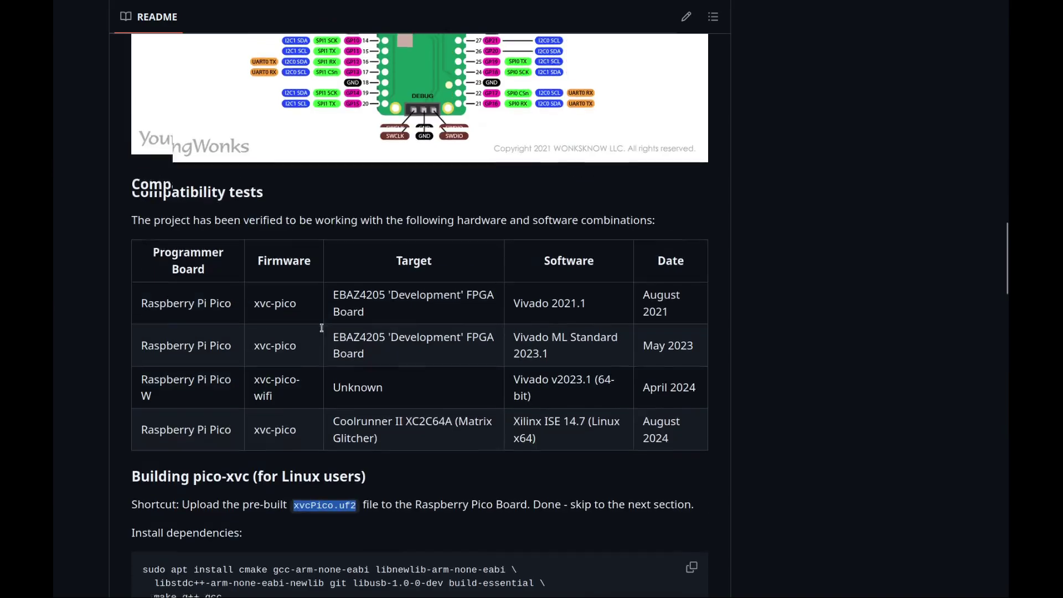
pyautogui.scroll(-2, 323, 332)
pyautogui.scroll(20, 326, 334)
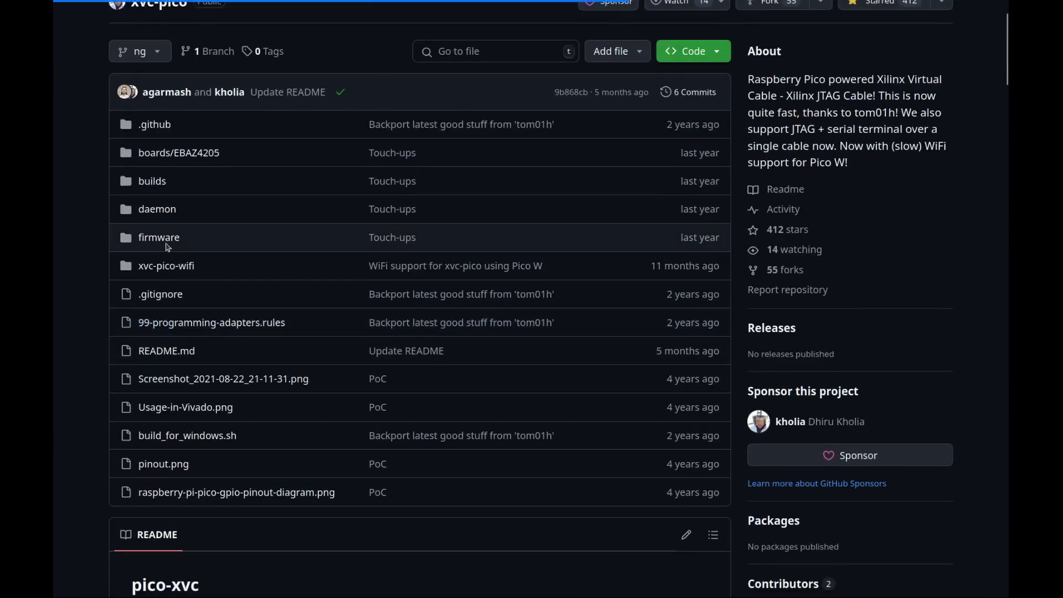
pyautogui.click(163, 245)
pyautogui.scroll(-3, 379, 309)
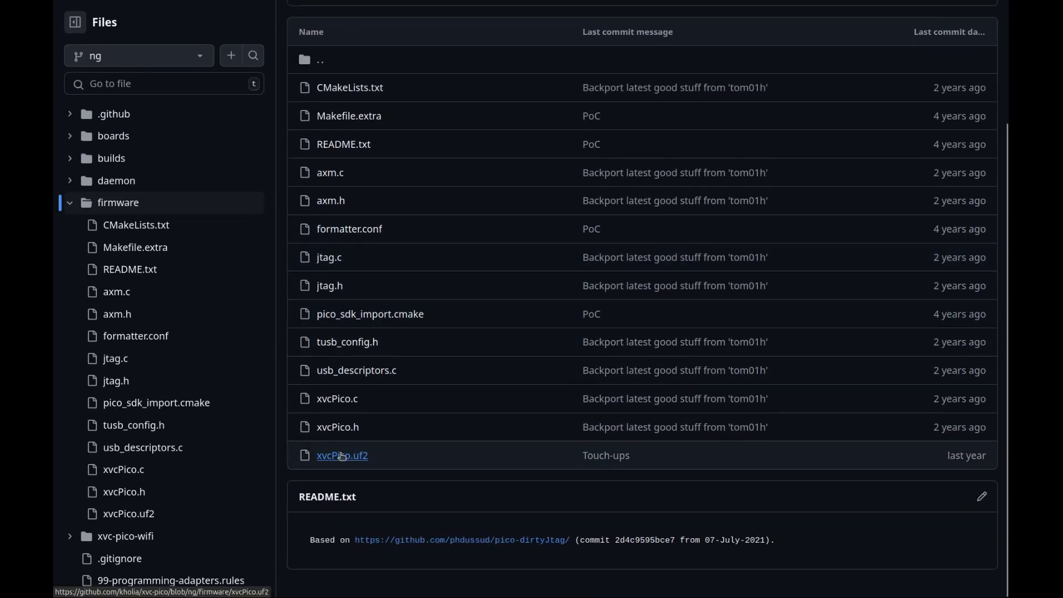
pyautogui.click(341, 456)
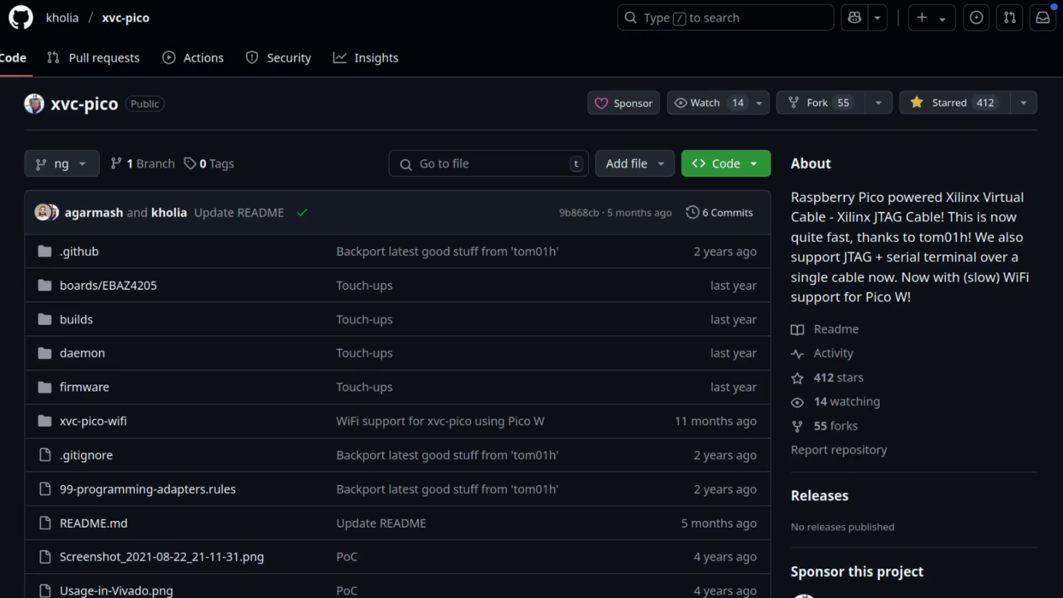
# Step: Read through the README's install and xvcd-pico daemon build commands
pyautogui.scroll(-15, 422, 292)
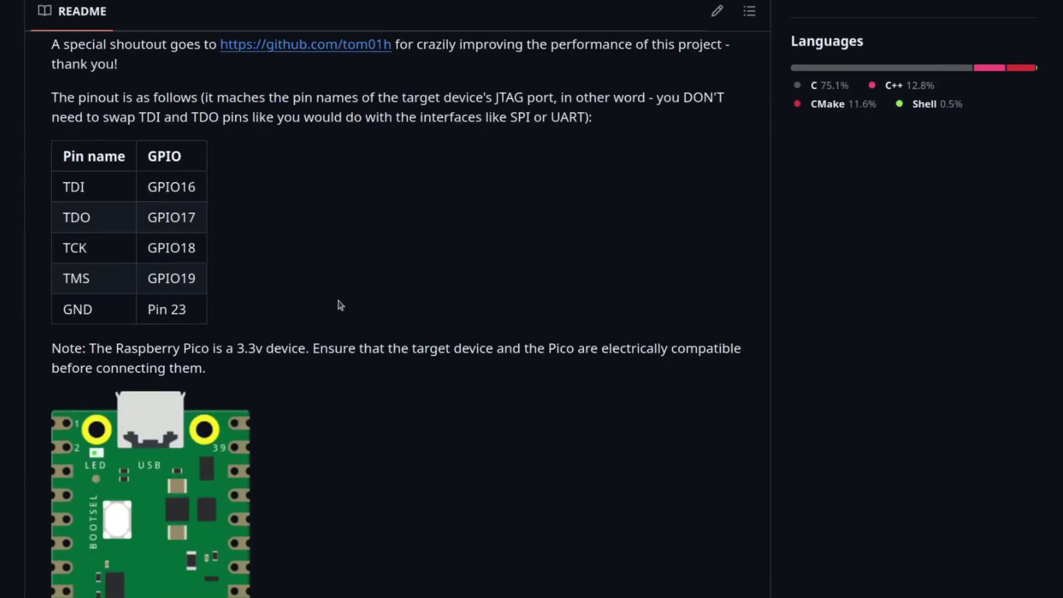
pyautogui.scroll(-12, 285, 281)
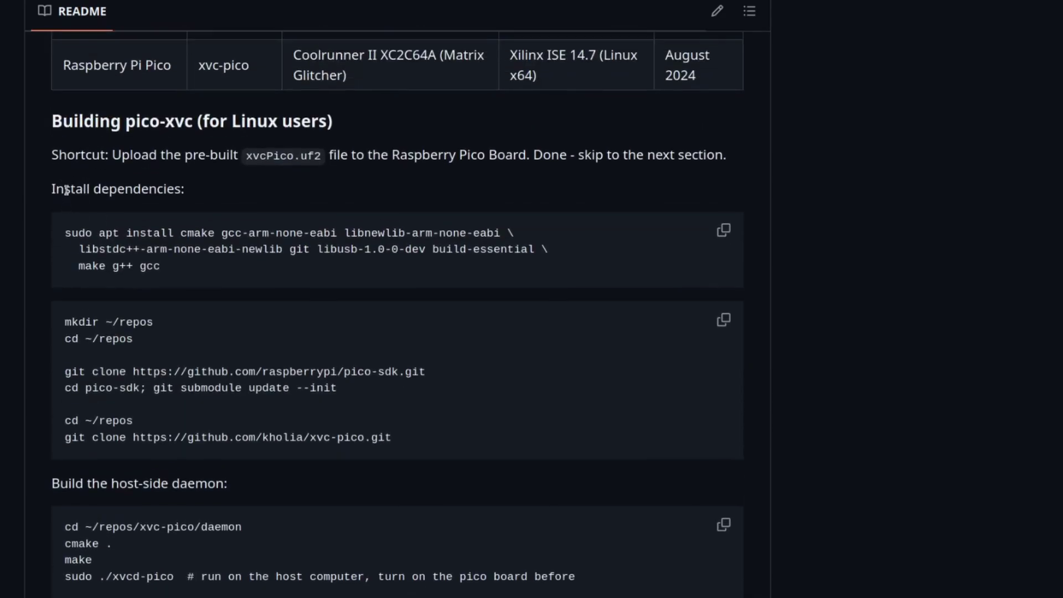
pyautogui.moveTo(51, 189); pyautogui.dragTo(606, 366)
pyautogui.scroll(-4, 344, 232)
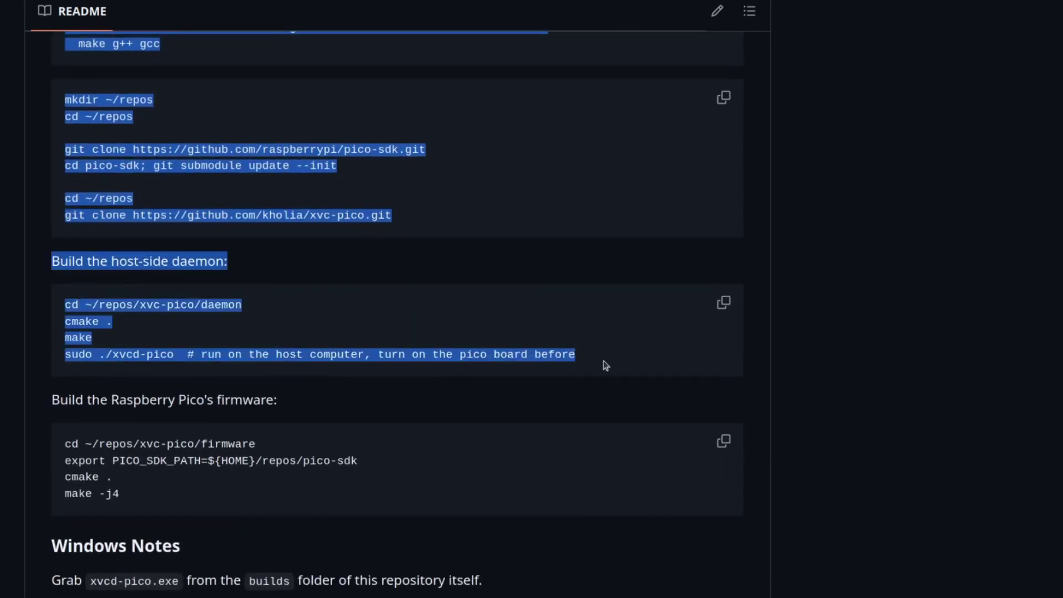
pyautogui.click(606, 366)
pyautogui.moveTo(174, 354); pyautogui.dragTo(113, 359)
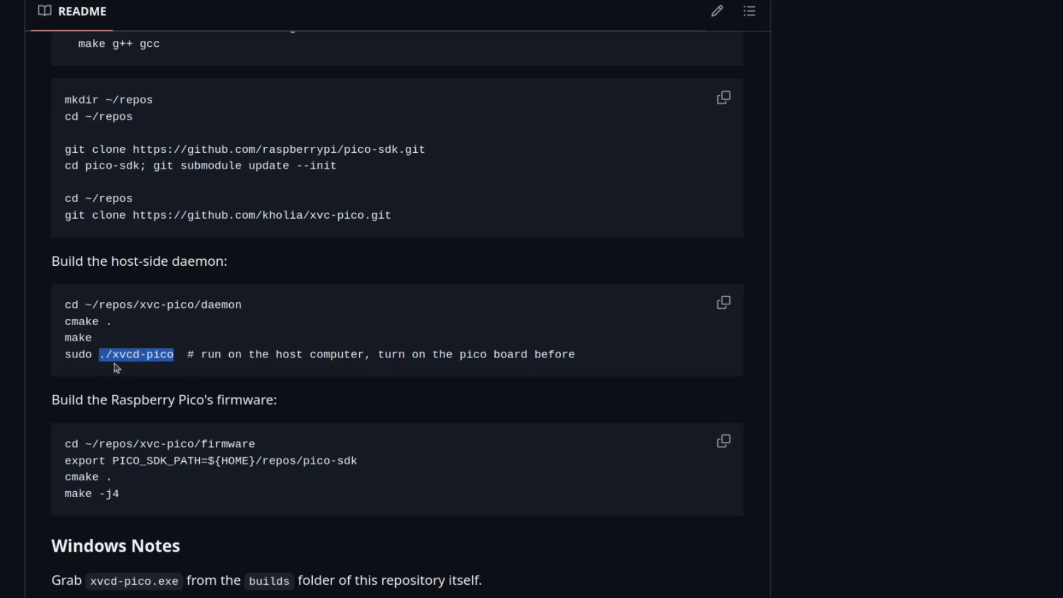
# Step: Check the xvcd-pico.exe Windows note, then open the builds folder
pyautogui.scroll(-4, 116, 368)
pyautogui.moveTo(89, 358); pyautogui.dragTo(178, 358)
pyautogui.click(267, 355)
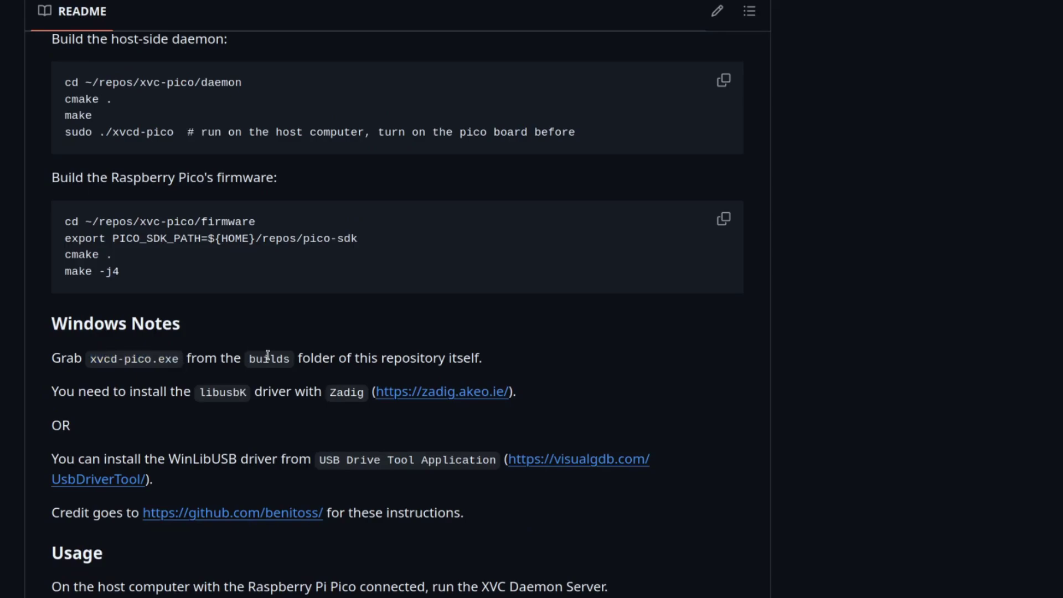
pyautogui.scroll(20, 286, 356)
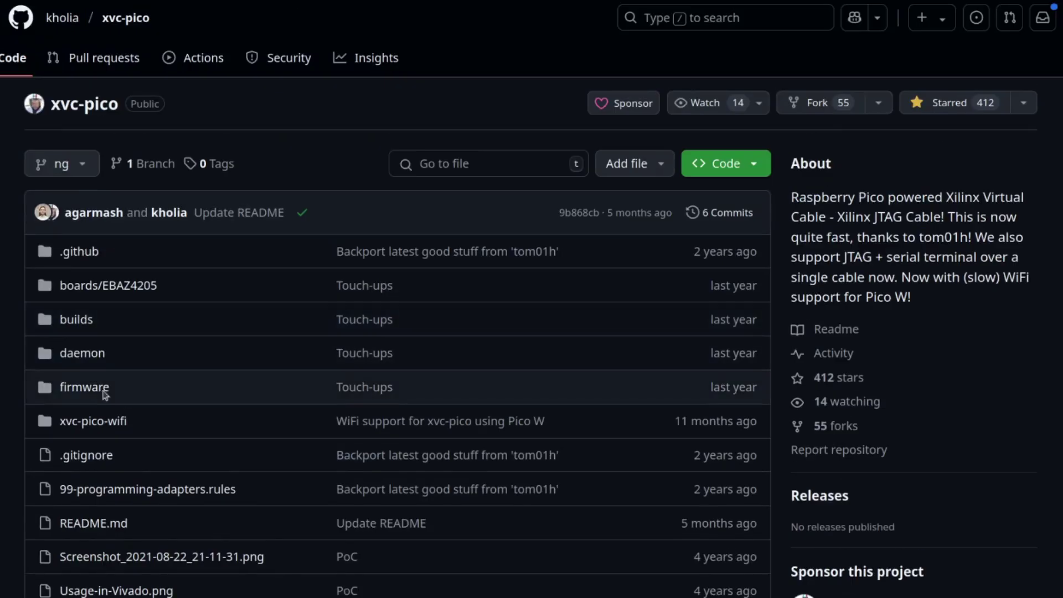
pyautogui.click(74, 319)
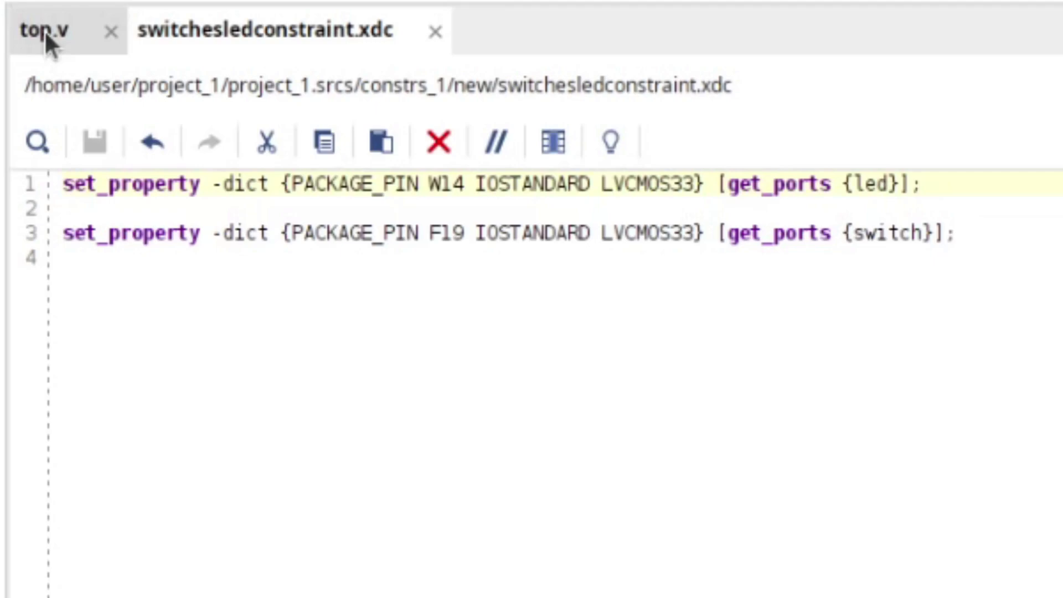
pyautogui.click(363, 95)
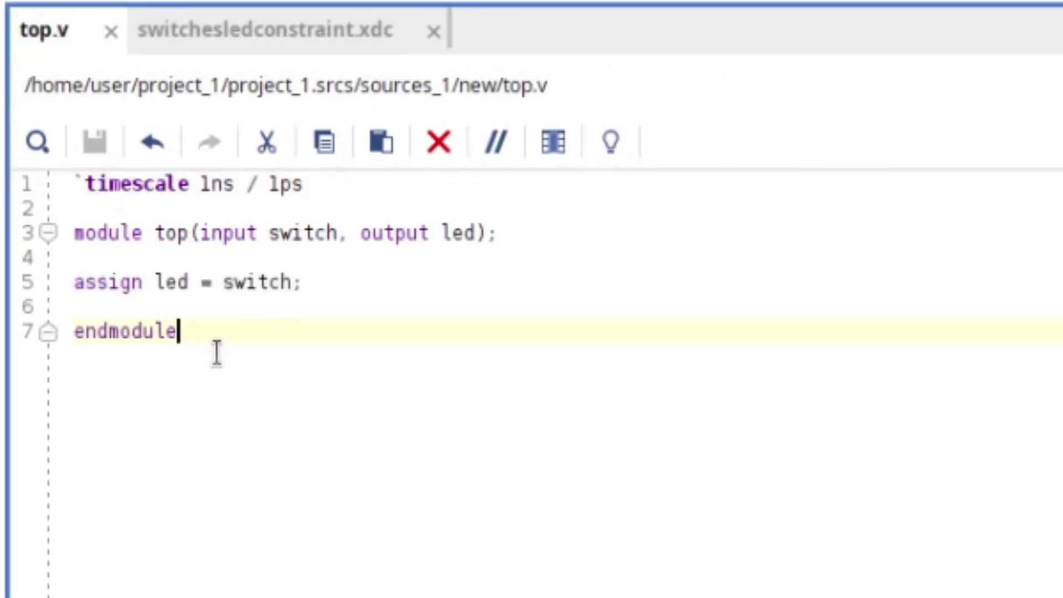
pyautogui.click(283, 36)
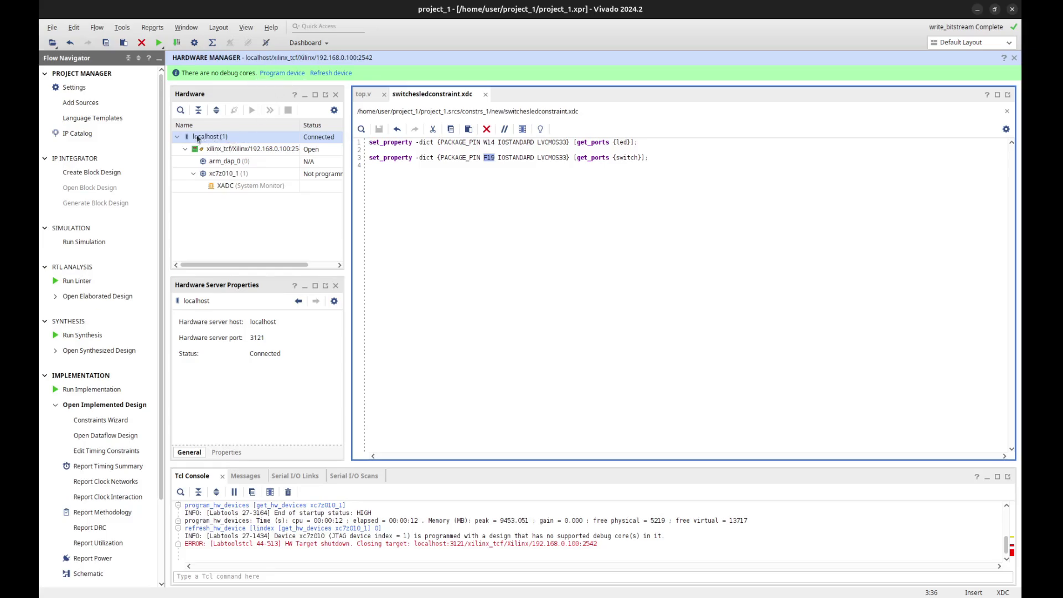
# Step: Add a Xilinx Virtual Cable to localhost with host 192.168.0.100 and port 2542
pyautogui.rightClick(249, 142)
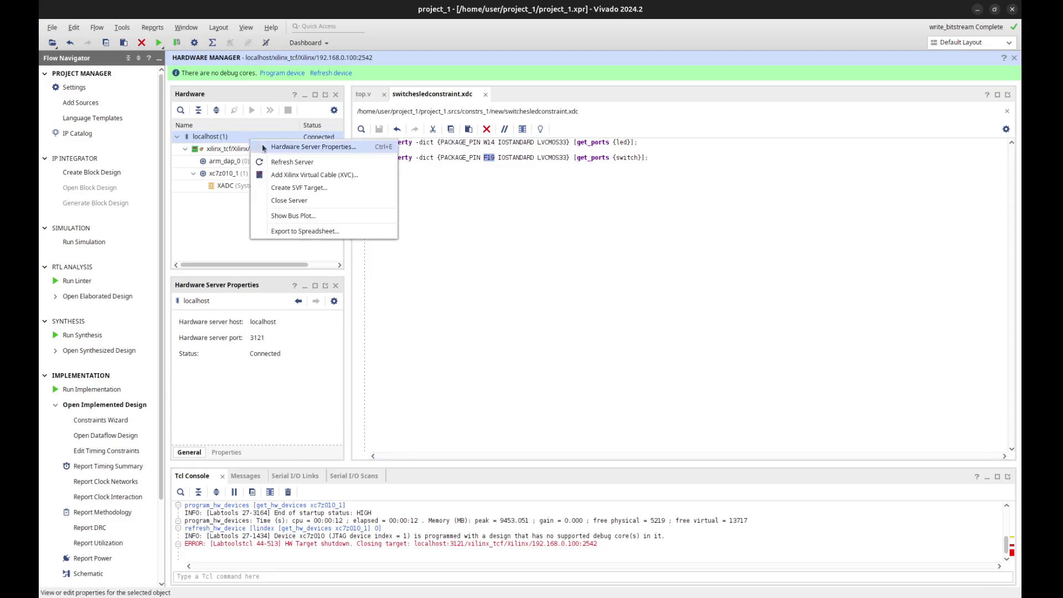
pyautogui.click(293, 175)
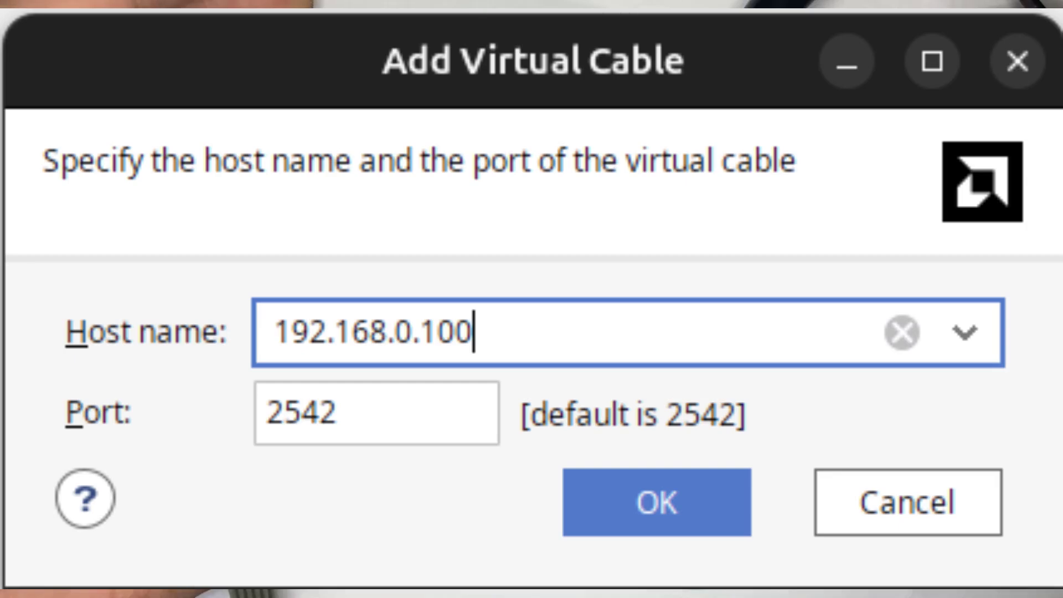
pyautogui.press('Return')
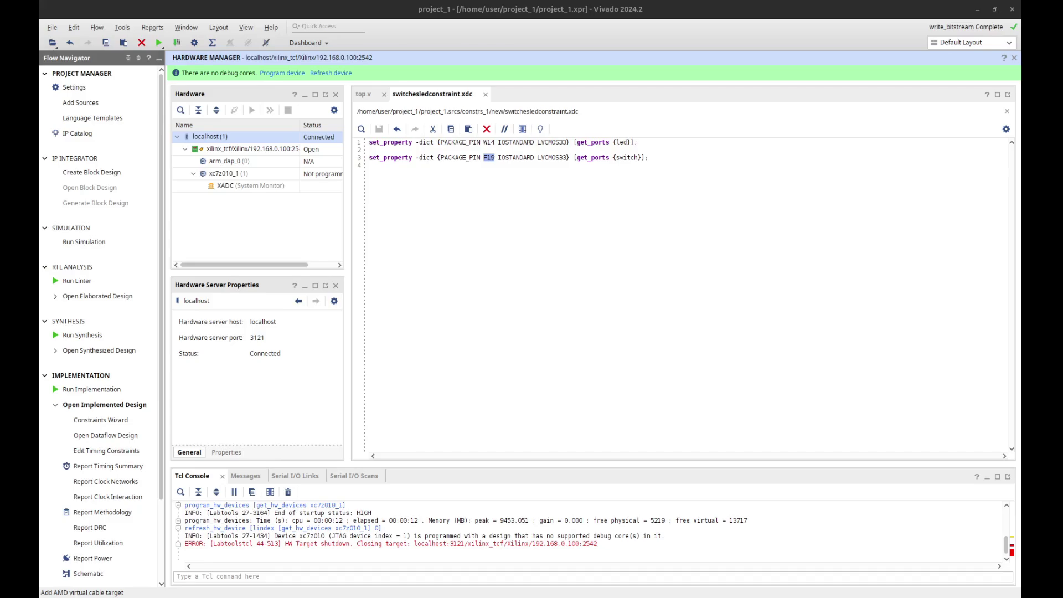
# Step: Inspect the new virtual cable target and its devices, including arm_dap_0
pyautogui.click(268, 164)
pyautogui.click(221, 147)
pyautogui.click(185, 149)
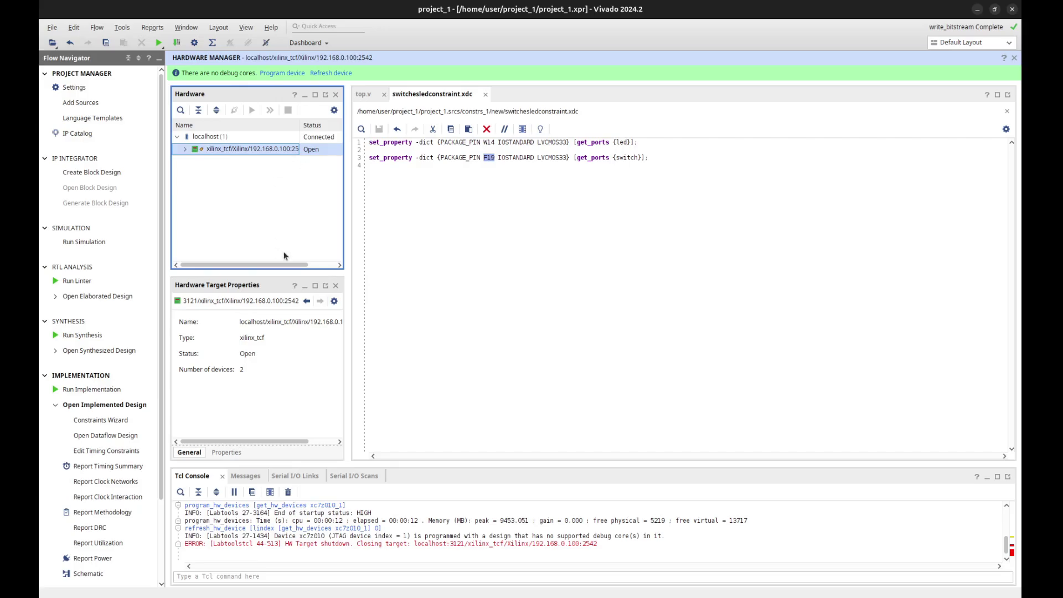
pyautogui.click(185, 149)
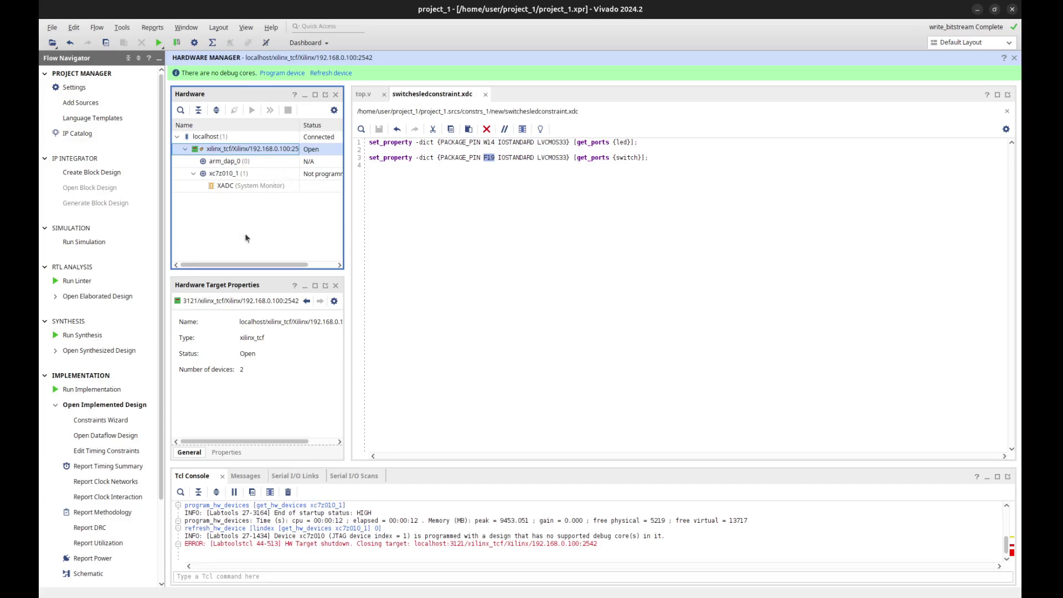
# Step: Select the xc7z010_1 FPGA and program it with the top.bit bitstream
pyautogui.click(55, 404)
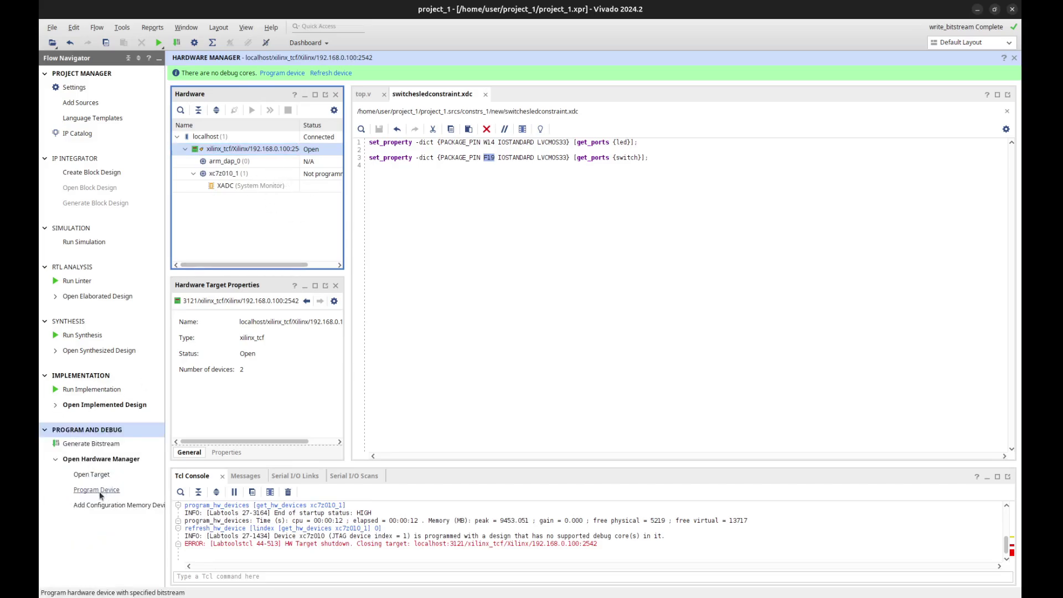
pyautogui.click(133, 511)
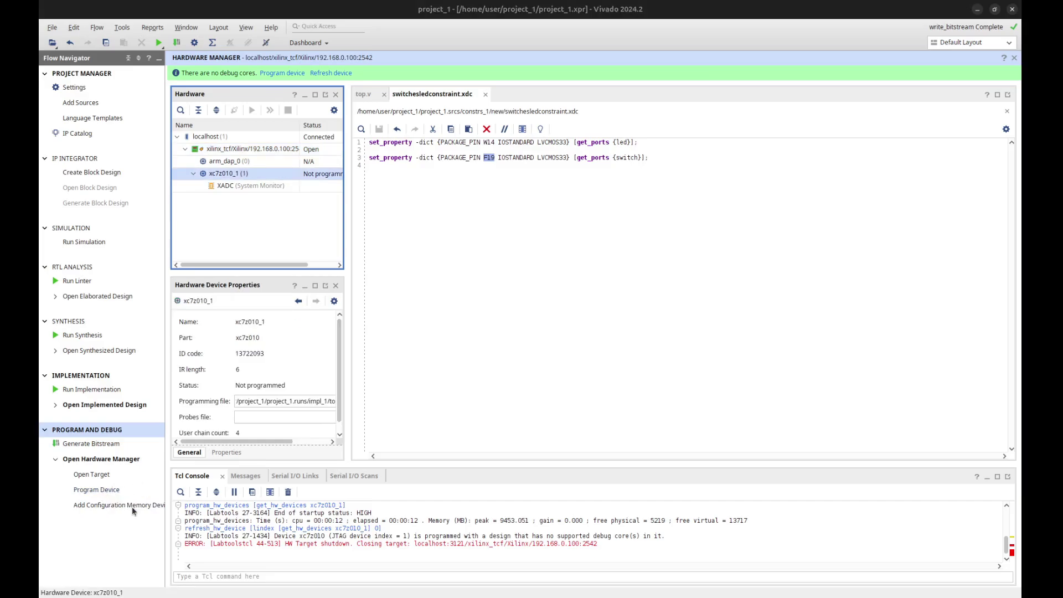
pyautogui.click(556, 460)
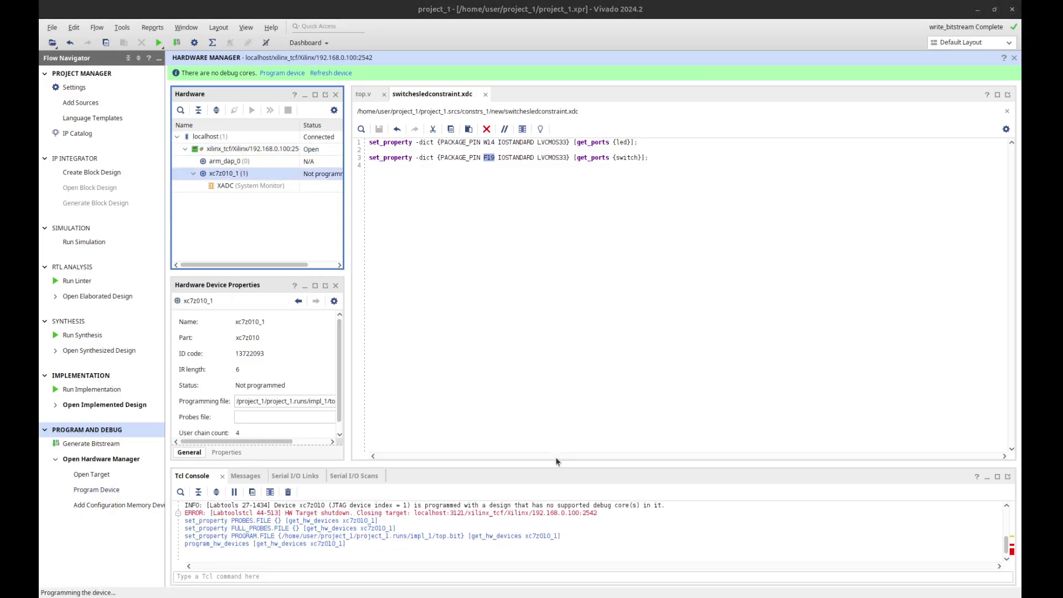